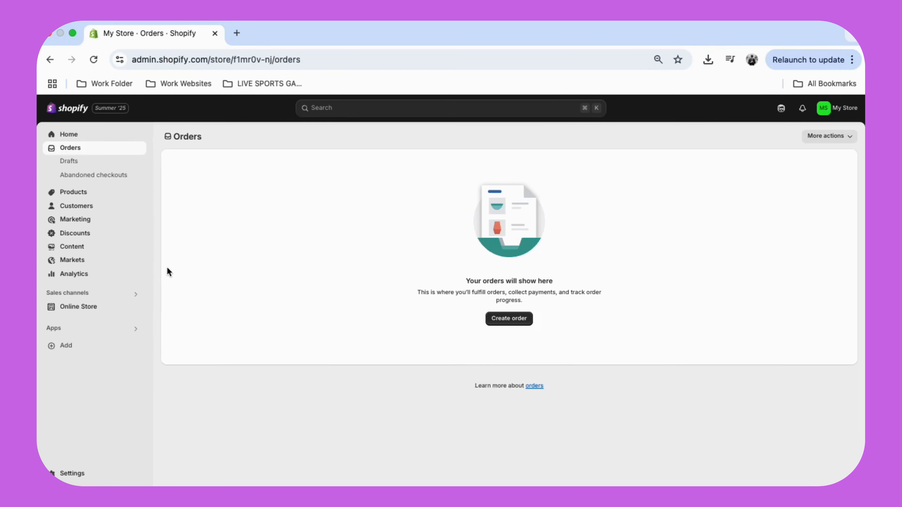
- Open the online store's themes and review the current theme, the theme library and the popular free themes
left_click(91, 306)
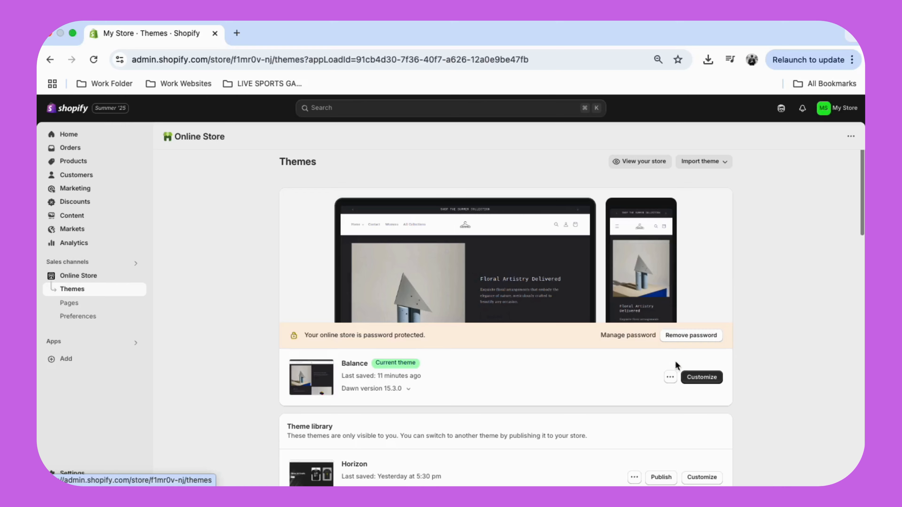
scroll(469, 315, "down", 8)
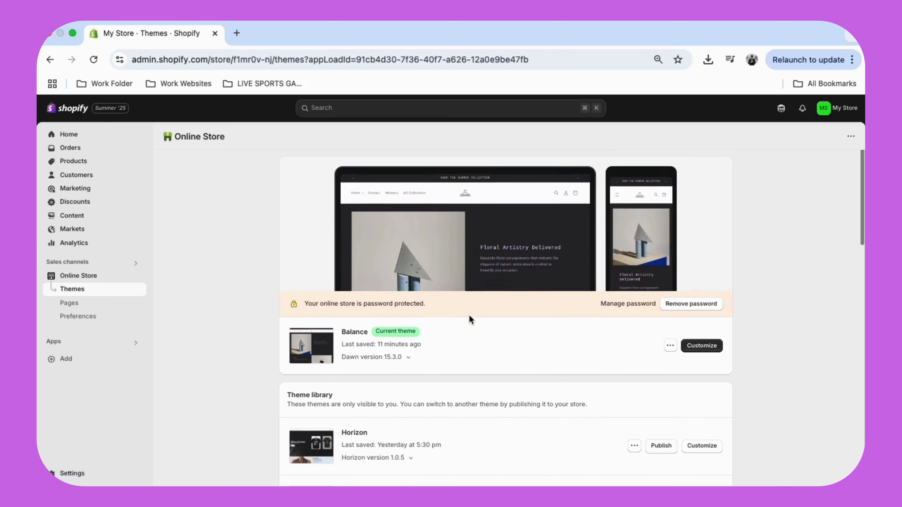
scroll(474, 318, "down", 7)
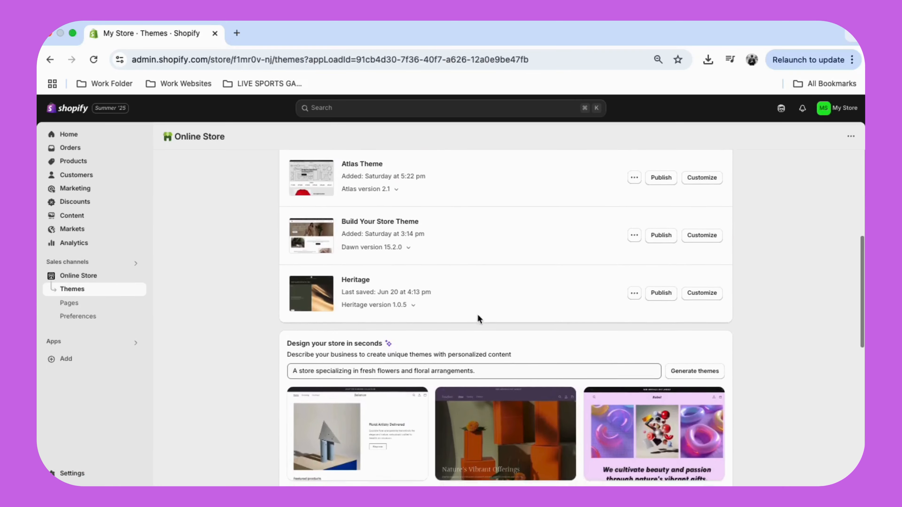
scroll(480, 319, "down", 6)
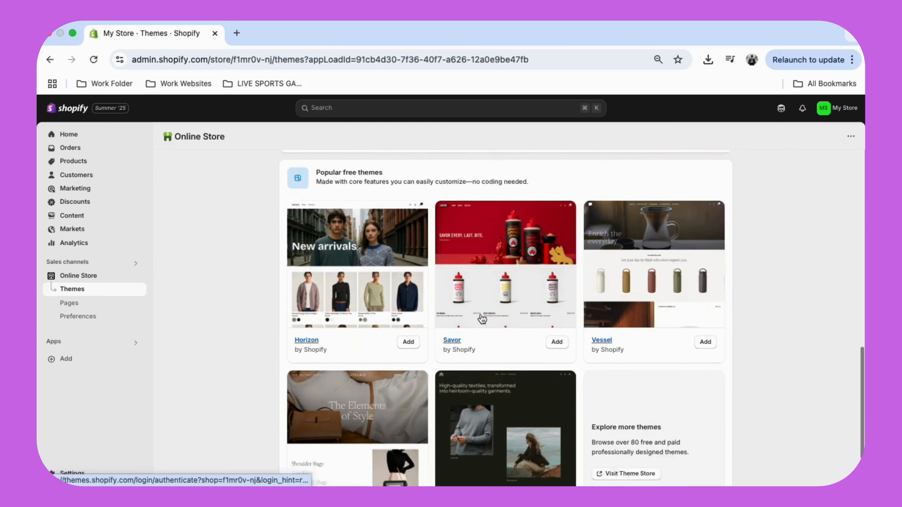
scroll(482, 313, "down", 1)
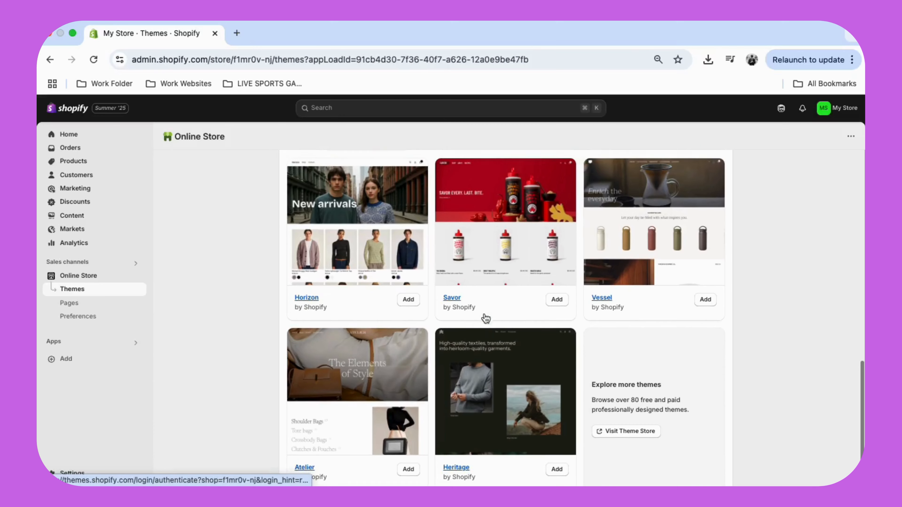
scroll(485, 319, "up", 1)
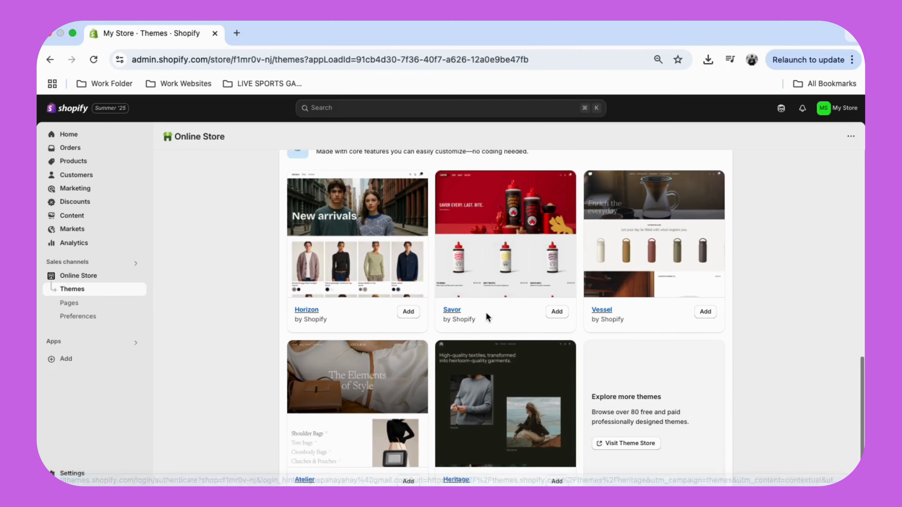
scroll(486, 312, "up", 15)
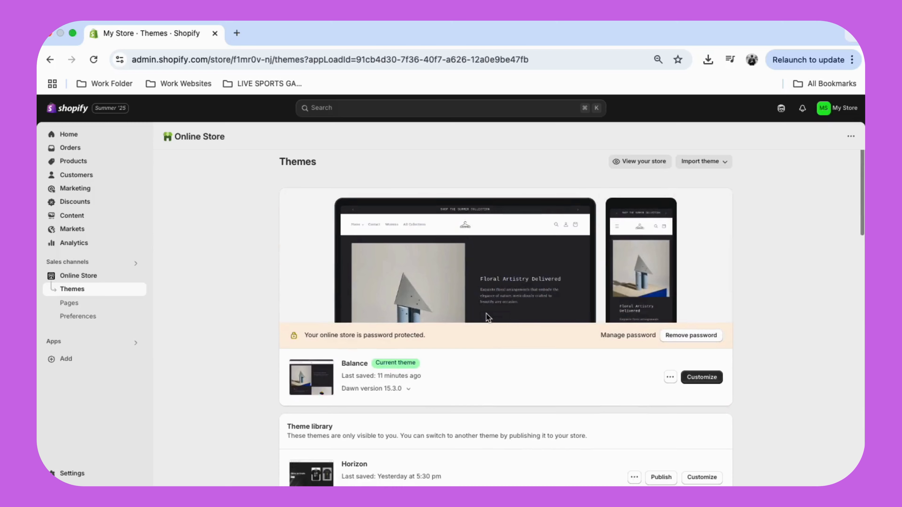
scroll(729, 343, "down", 1)
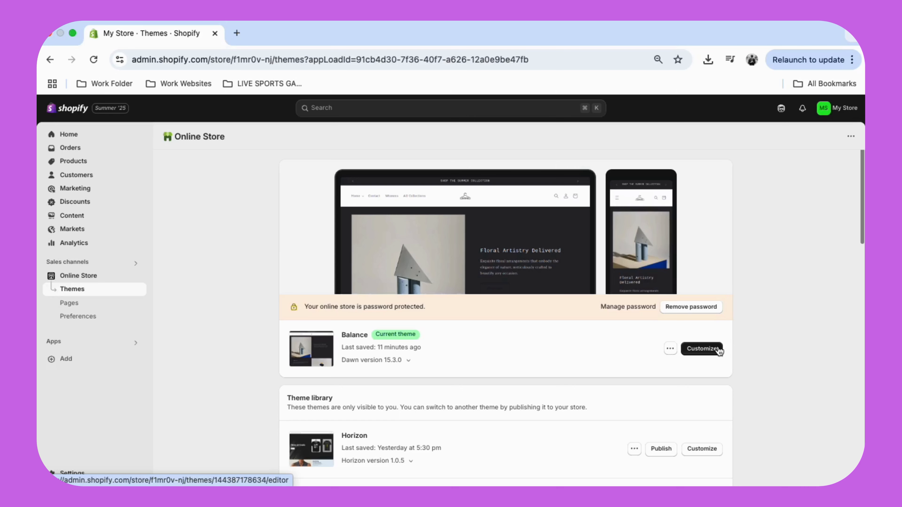
- Open the Balance theme for customization and display the heading font choices in its typography settings
left_click(719, 351)
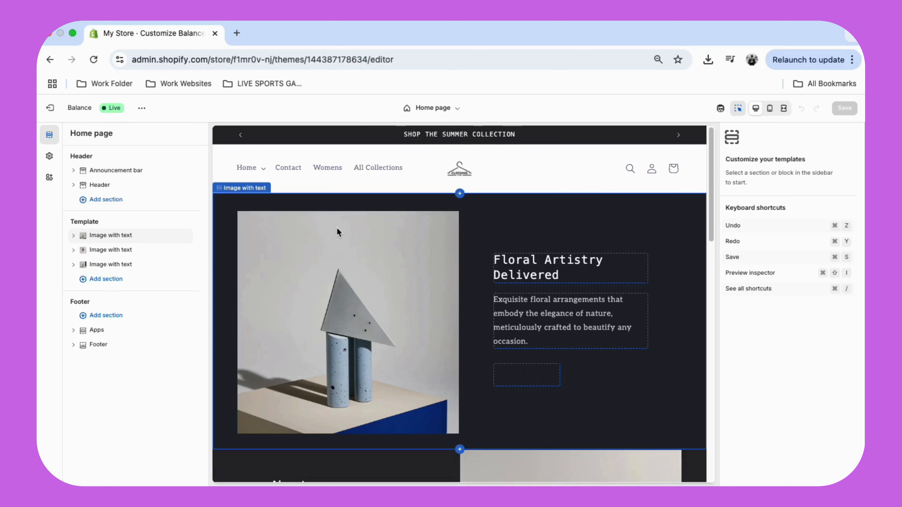
left_click(50, 155)
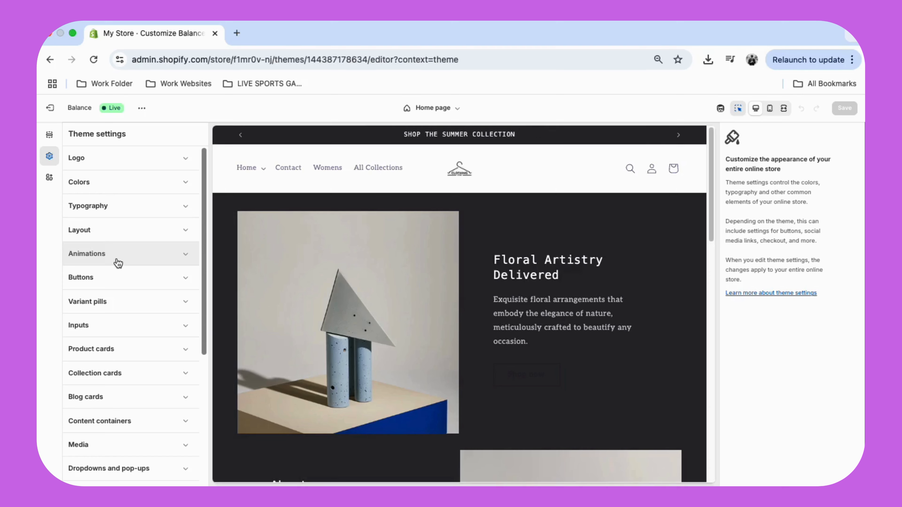
left_click(147, 206)
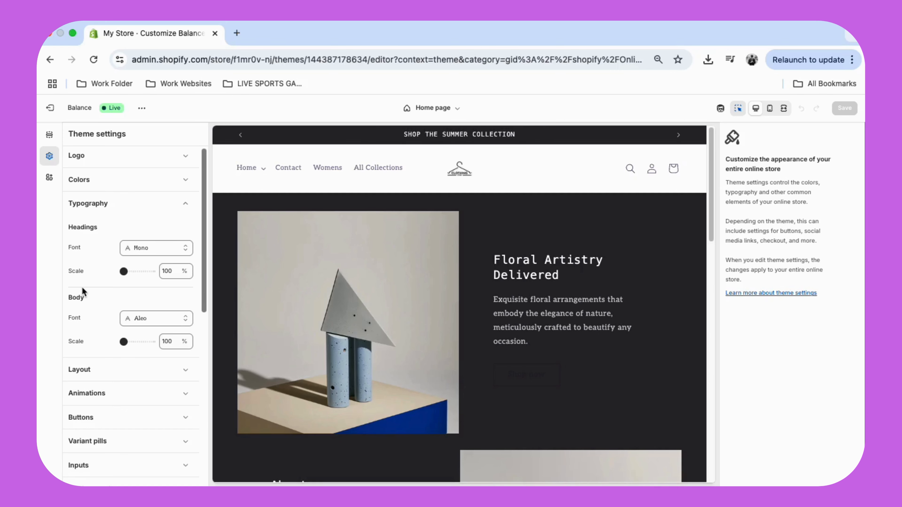
left_click(141, 256)
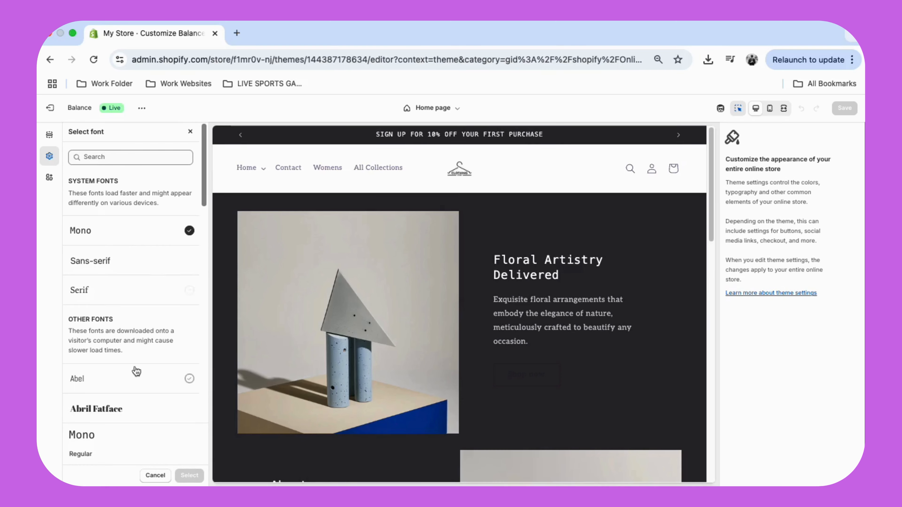
- Try Serif, Sans-serif and Armata as the heading font in the theme preview
left_click(151, 299)
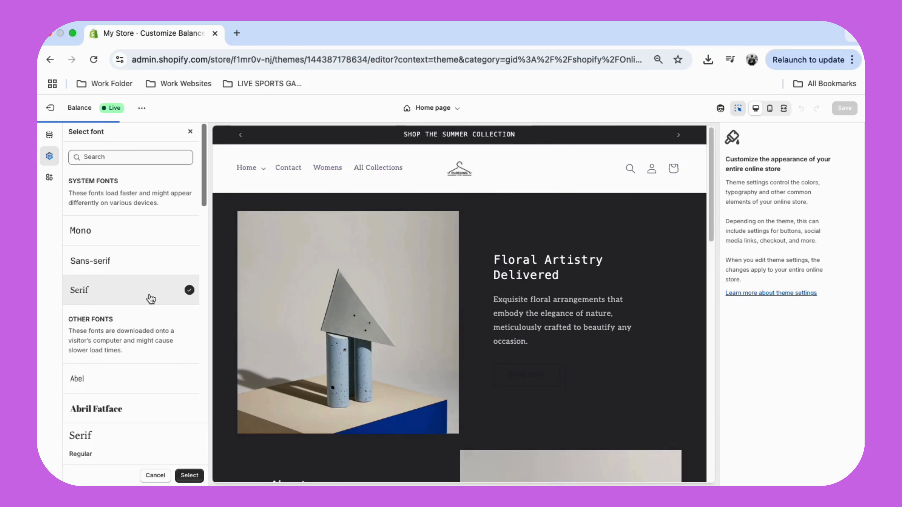
left_click(136, 269)
left_click(137, 290)
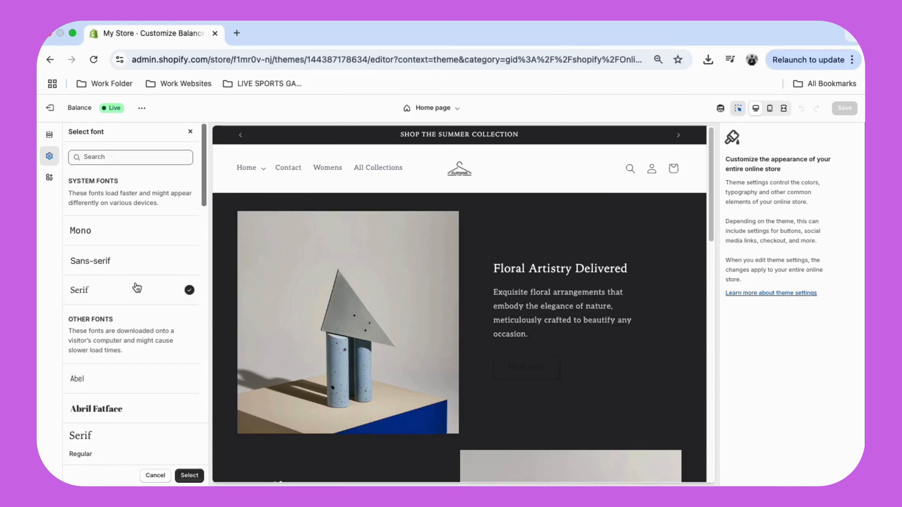
left_click(131, 263)
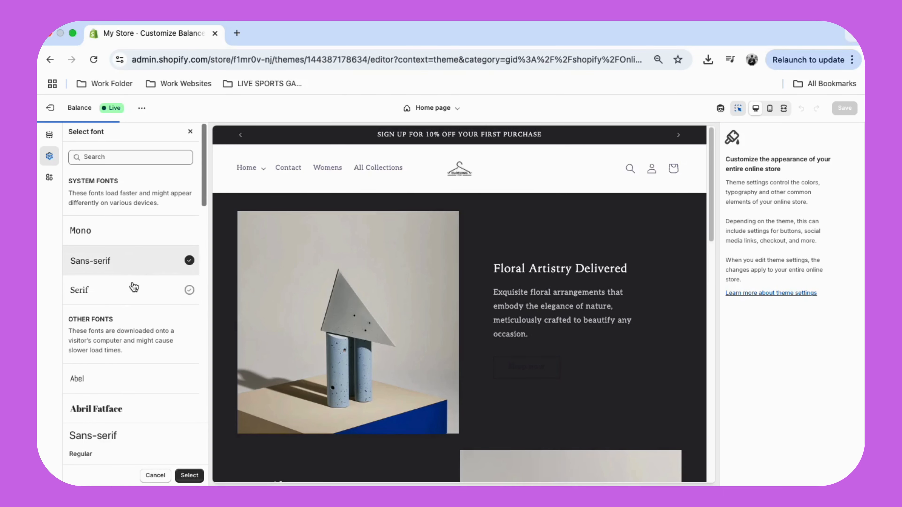
left_click(154, 291)
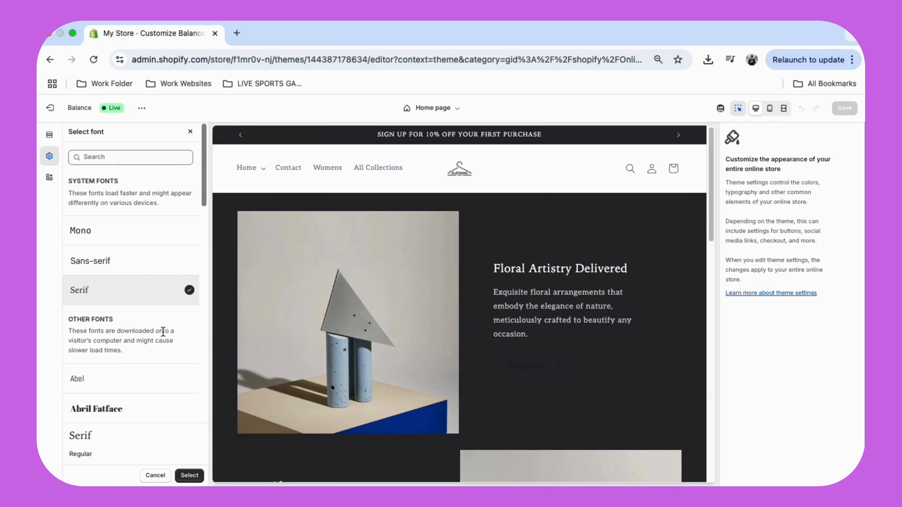
scroll(164, 343, "down", 4)
scroll(166, 344, "down", 10)
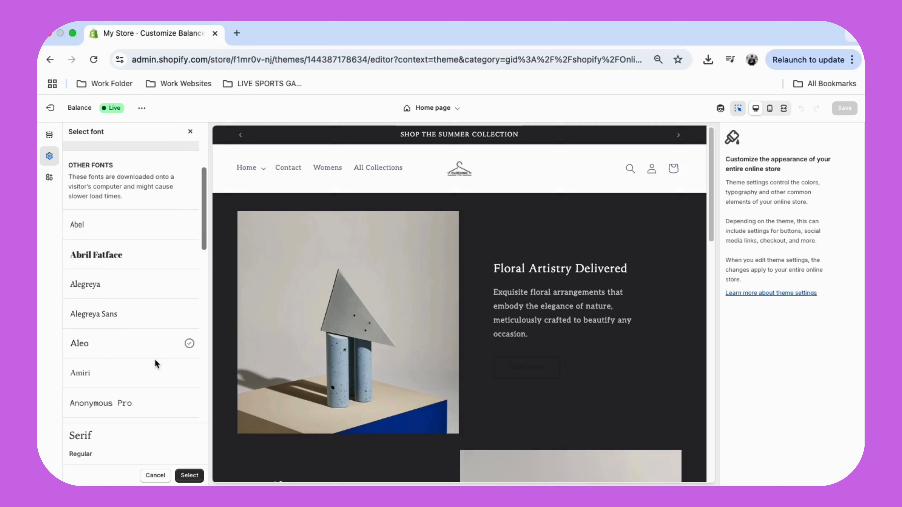
scroll(142, 377, "down", 1)
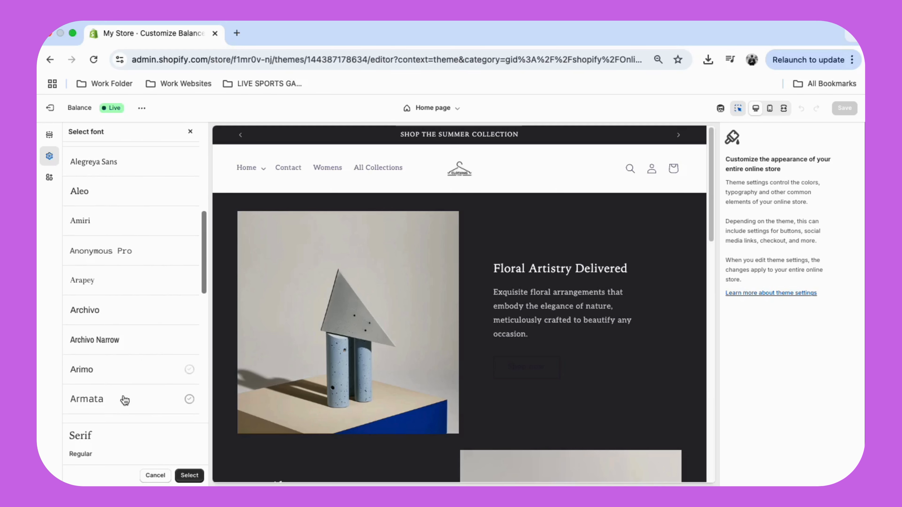
left_click(131, 400)
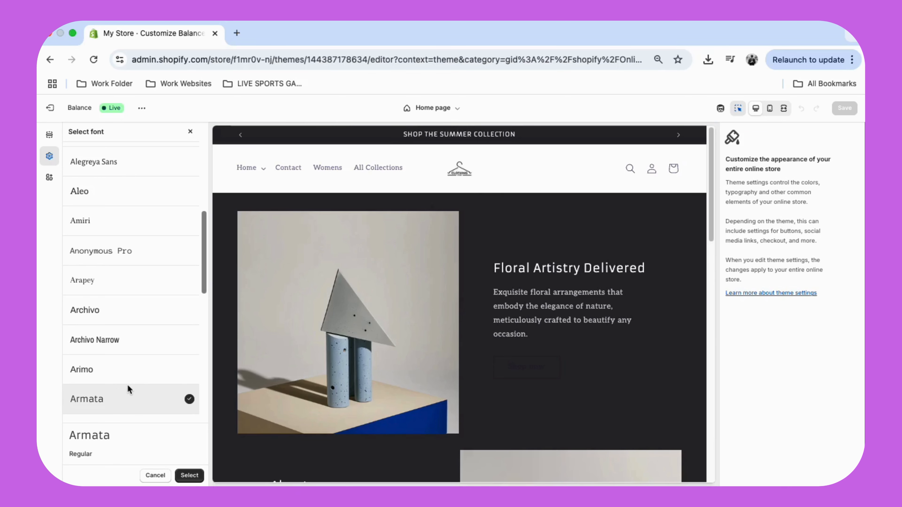
- Set the theme's heading font to Bio Rhyme
scroll(127, 384, "down", 1)
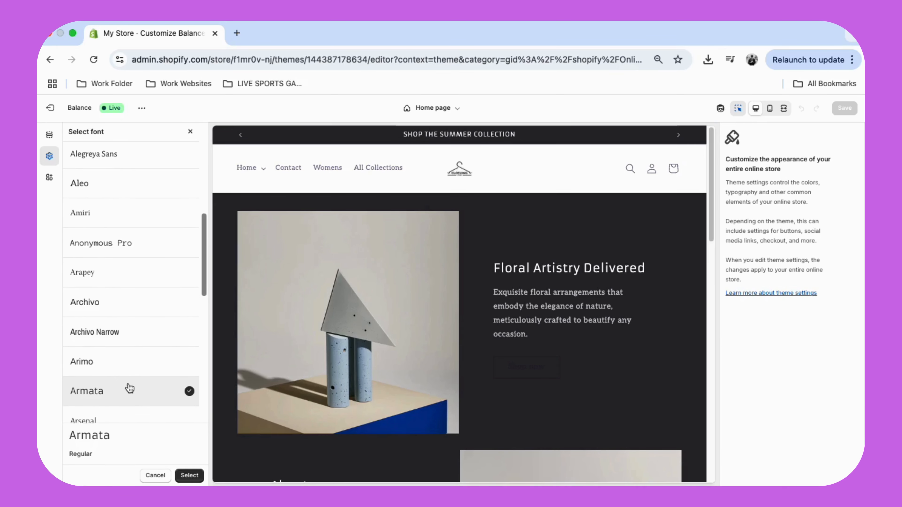
scroll(129, 388, "down", 5)
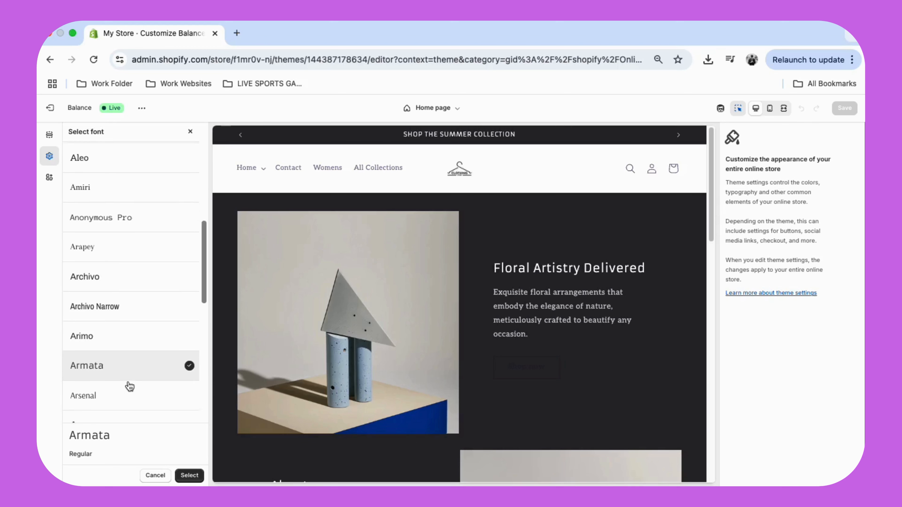
scroll(131, 378, "down", 8)
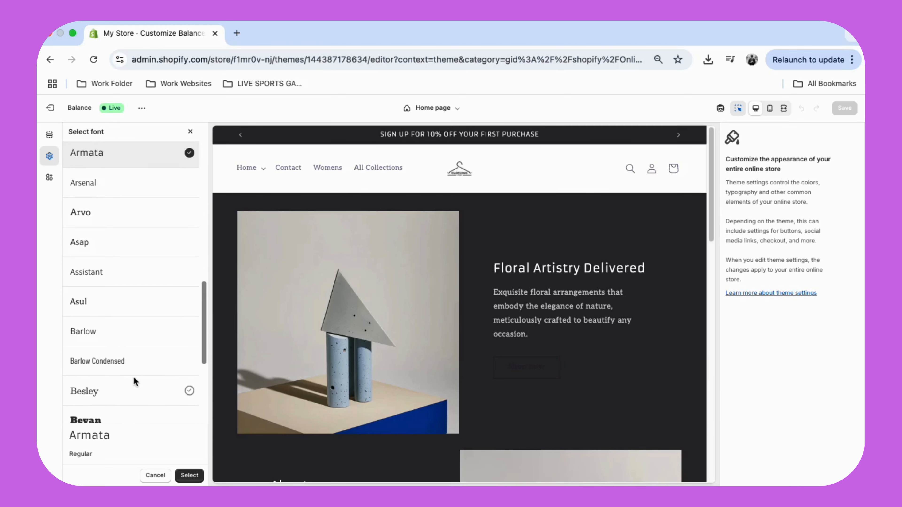
scroll(133, 377, "down", 8)
left_click(113, 300)
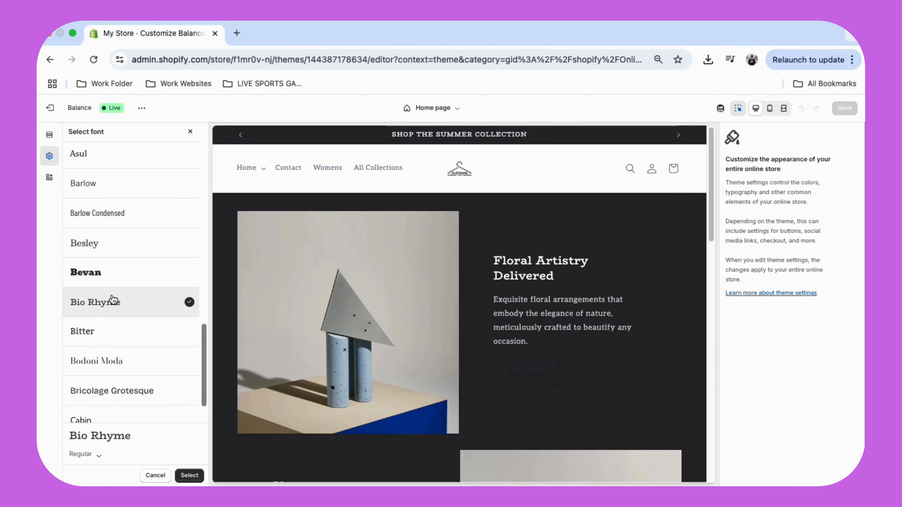
left_click(189, 475)
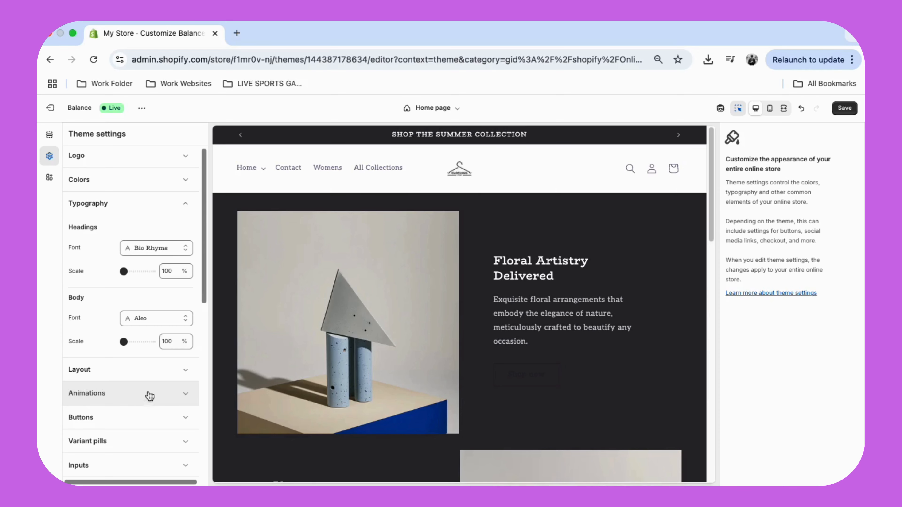
- Preview Abel for the body text and set the theme's body font to Anonymous Pro
left_click(148, 322)
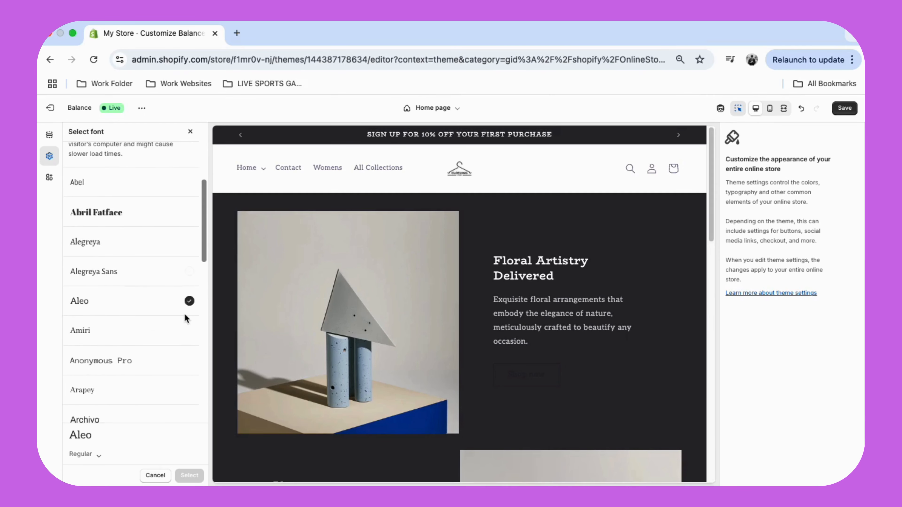
scroll(185, 315, "down", 2)
scroll(188, 319, "down", 4)
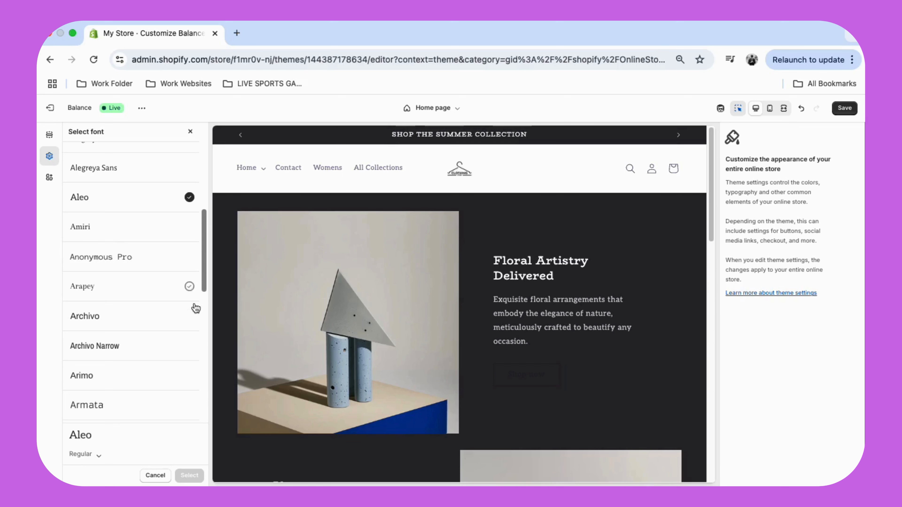
scroll(196, 308, "up", 10)
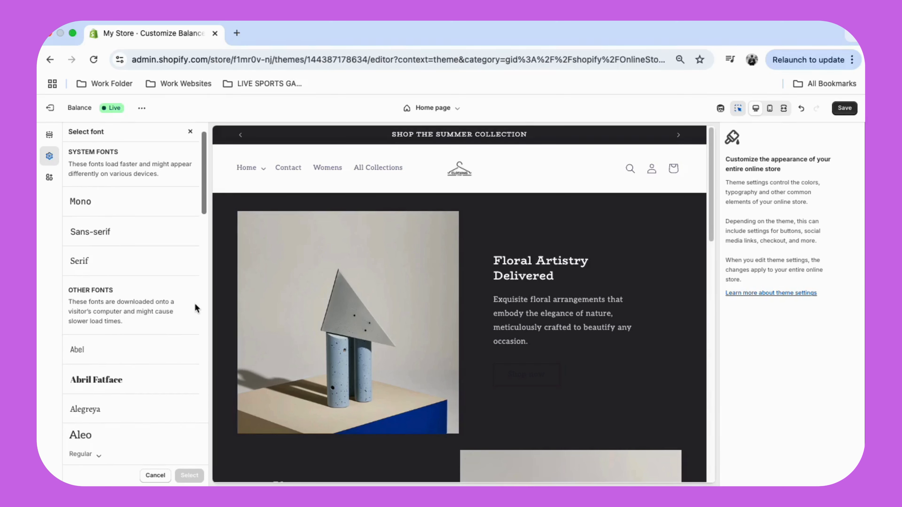
scroll(194, 303, "up", 1)
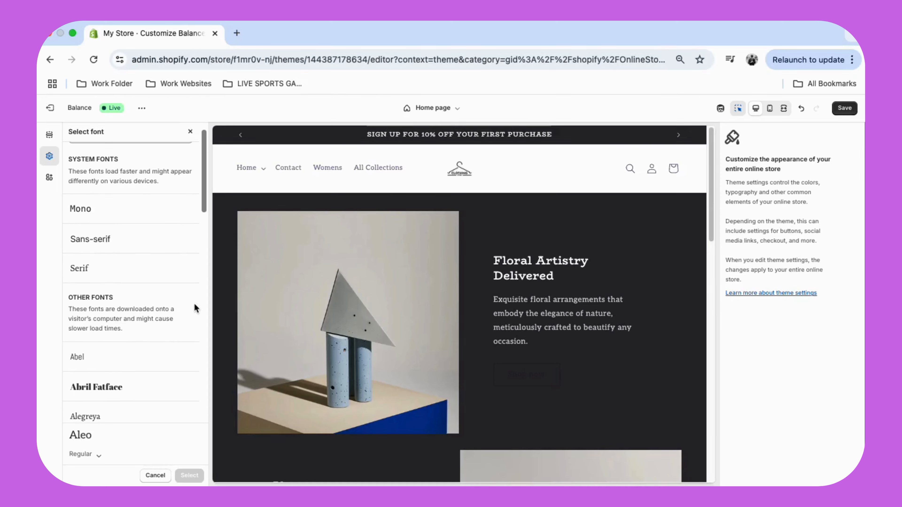
scroll(195, 307, "down", 2)
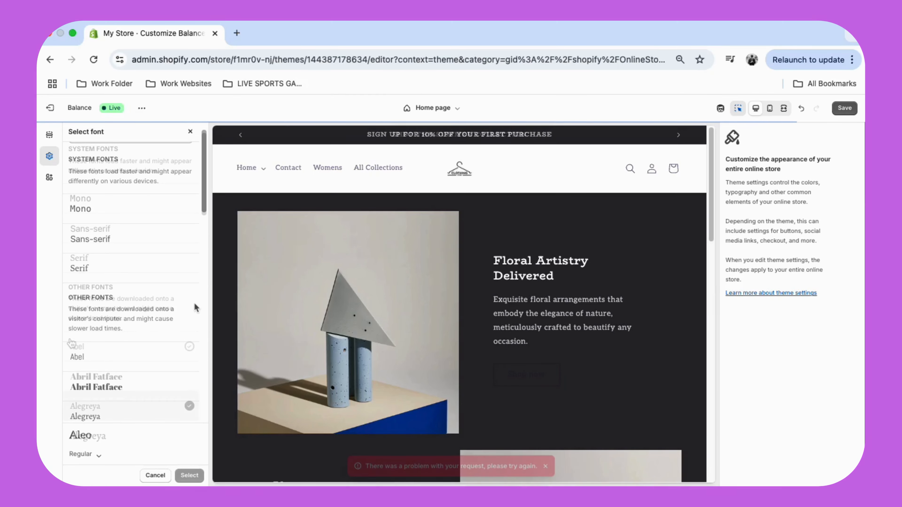
left_click(190, 345)
scroll(114, 366, "down", 5)
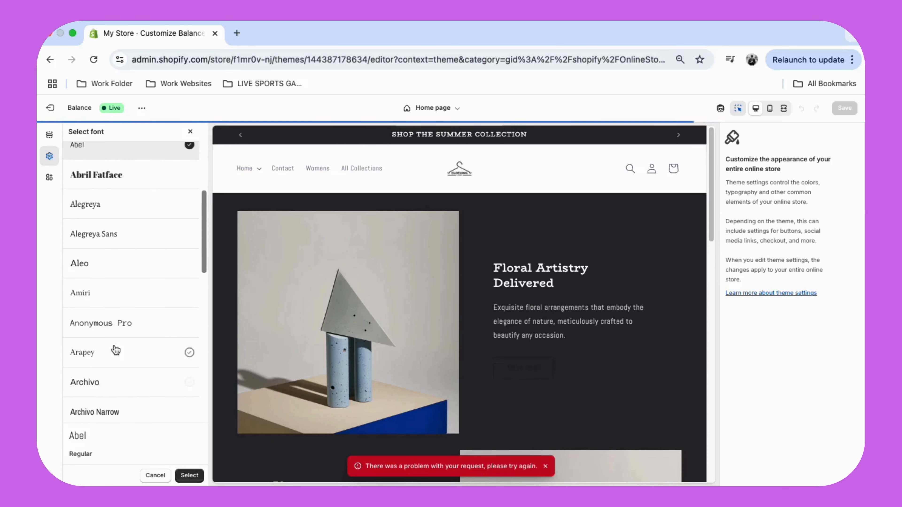
left_click(105, 329)
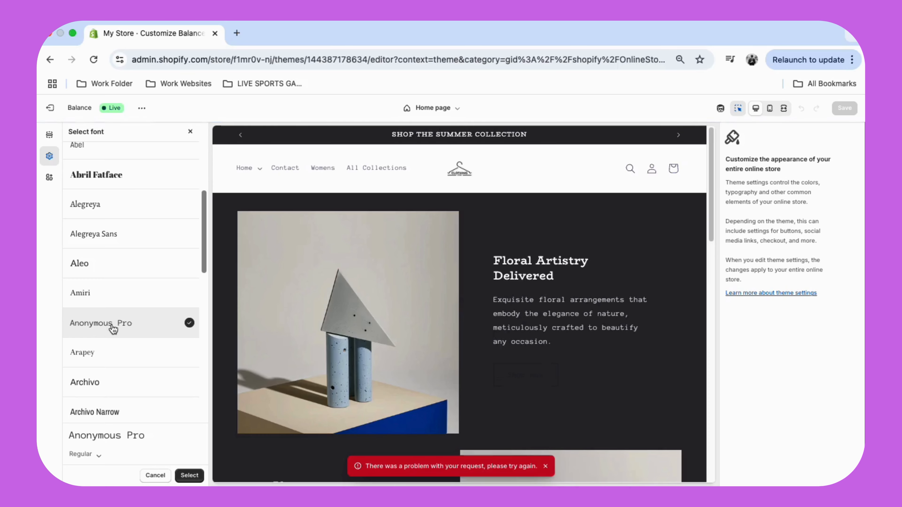
left_click(189, 477)
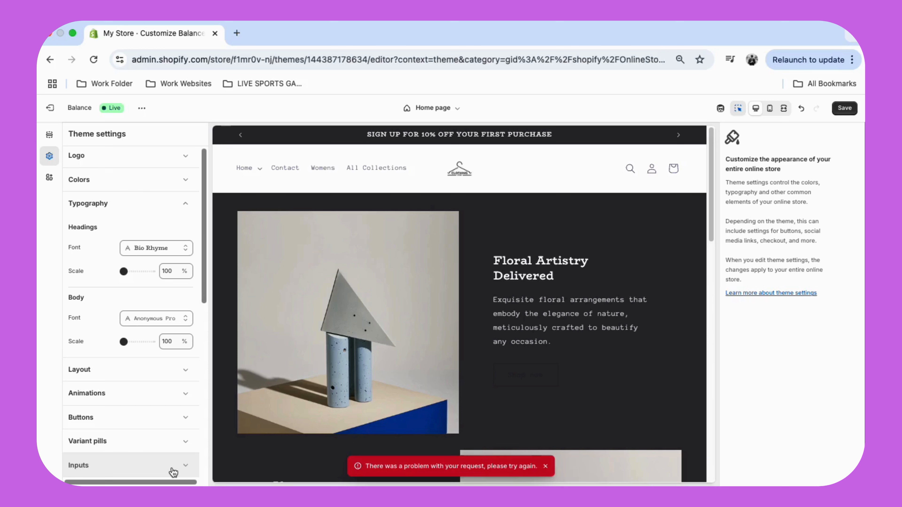
left_click(124, 272)
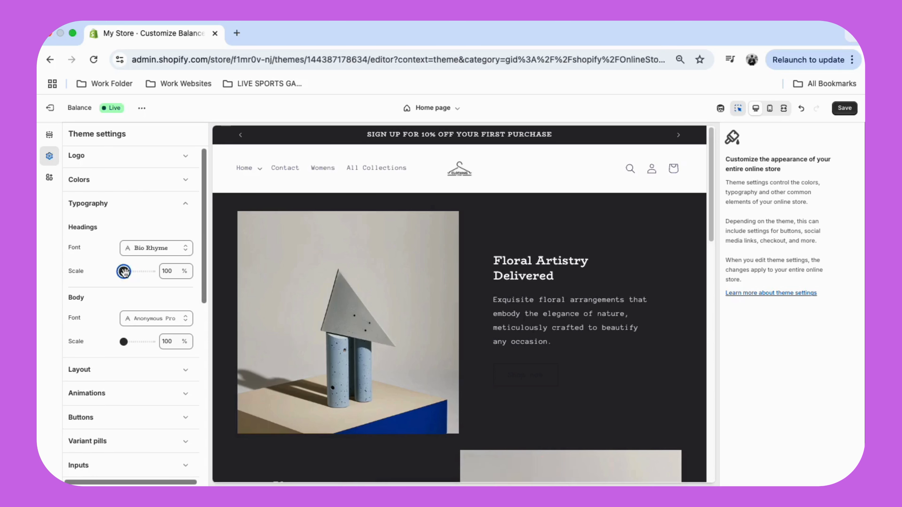
left_click(123, 342)
- Collapse the typography settings and display the theme's color schemes
left_click(158, 206)
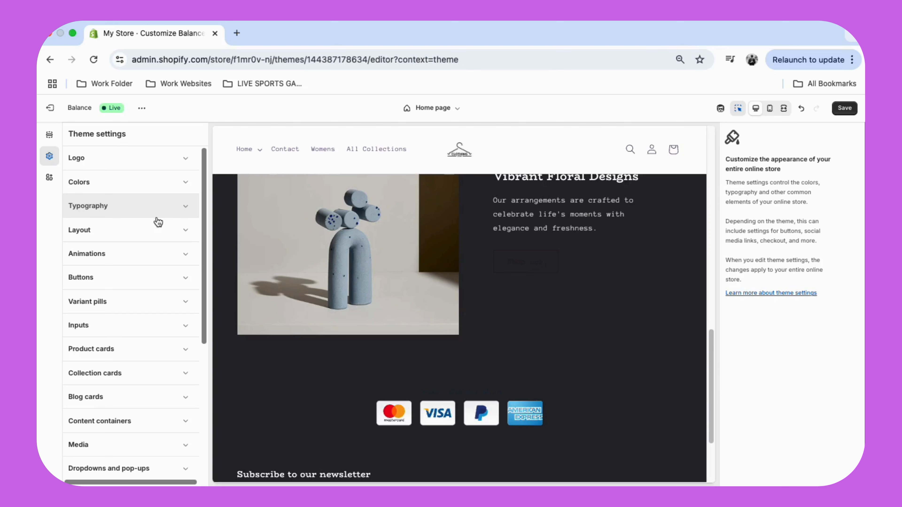
left_click(136, 183)
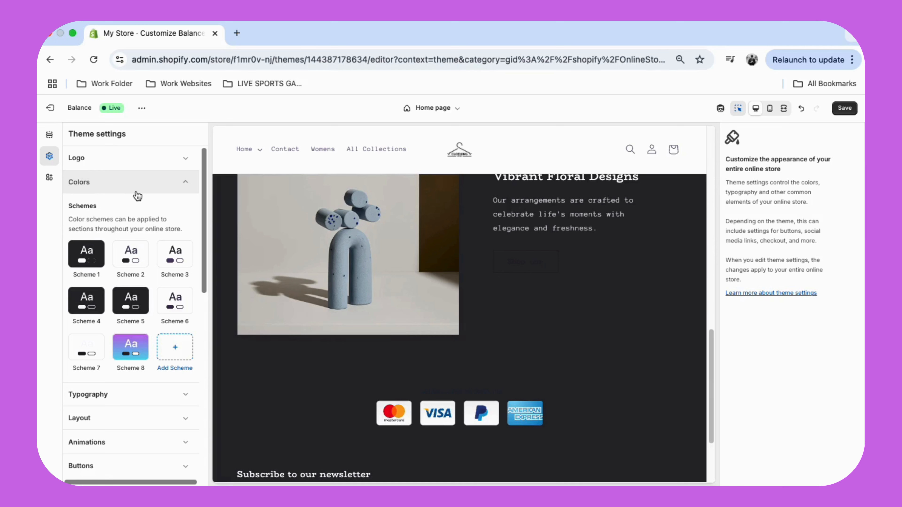
- Set Scheme 1's background color to #FFFFFF and its text color to #261F29
left_click(95, 248)
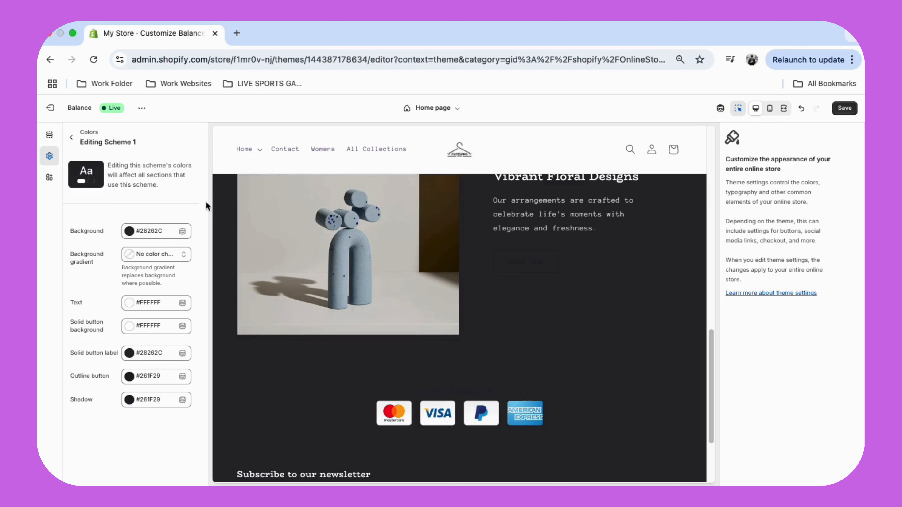
left_click(167, 233)
left_click(148, 368)
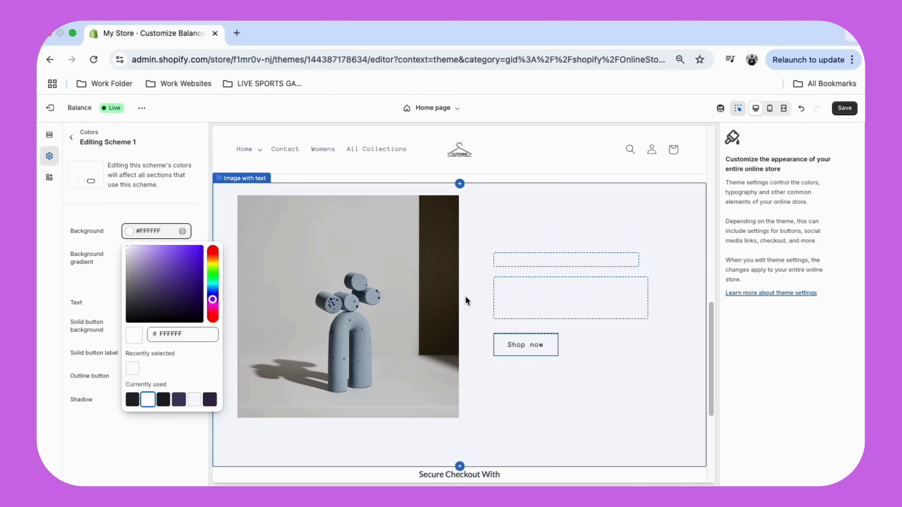
left_click(101, 306)
left_click(129, 303)
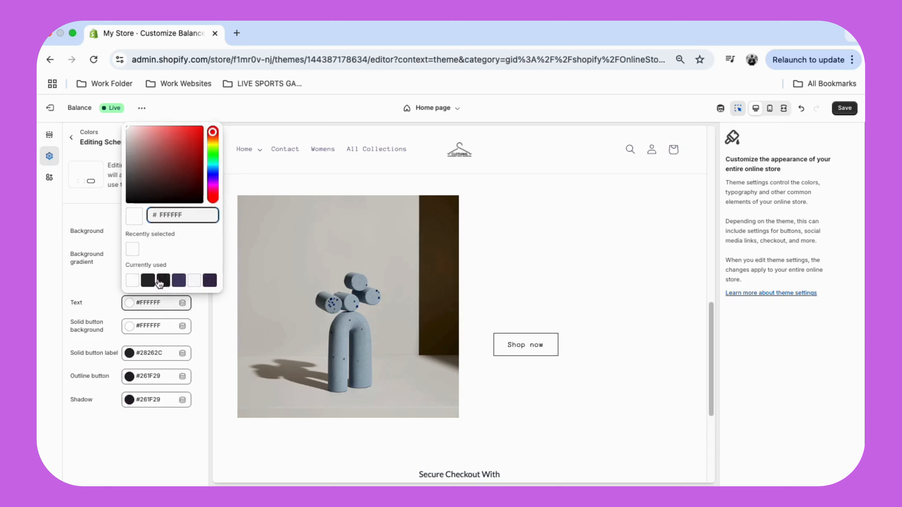
left_click(163, 280)
scroll(390, 282, "up", 3)
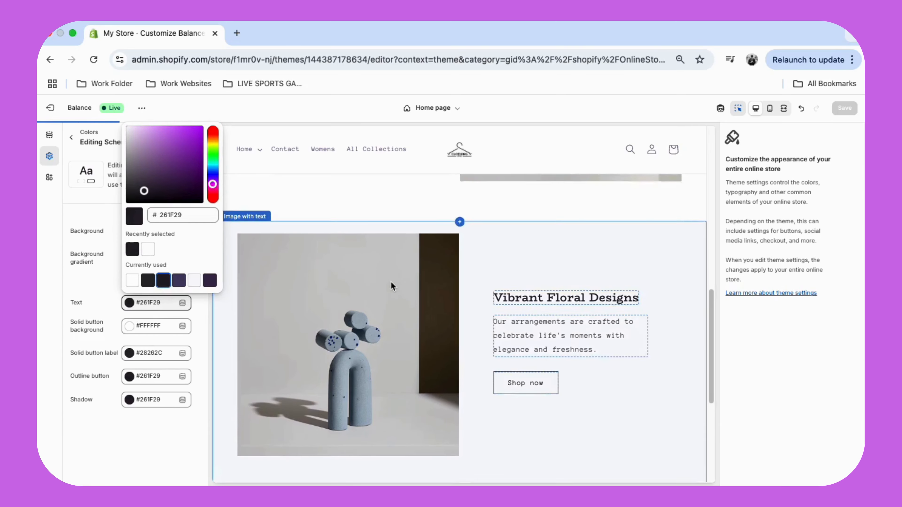
scroll(524, 239, "up", 10)
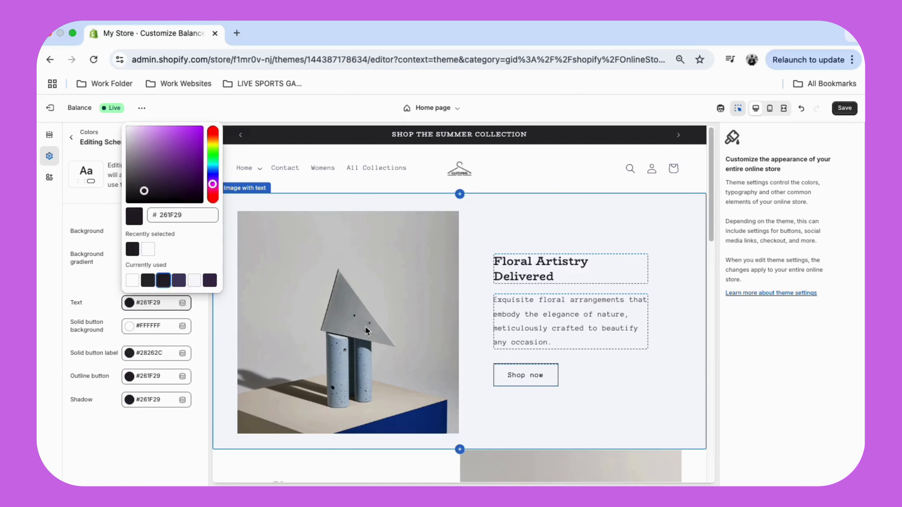
- Set Scheme 1's solid button background to #261F29 and its solid button label to #FFFFFF, and return to the color schemes
left_click(148, 331)
left_click(148, 303)
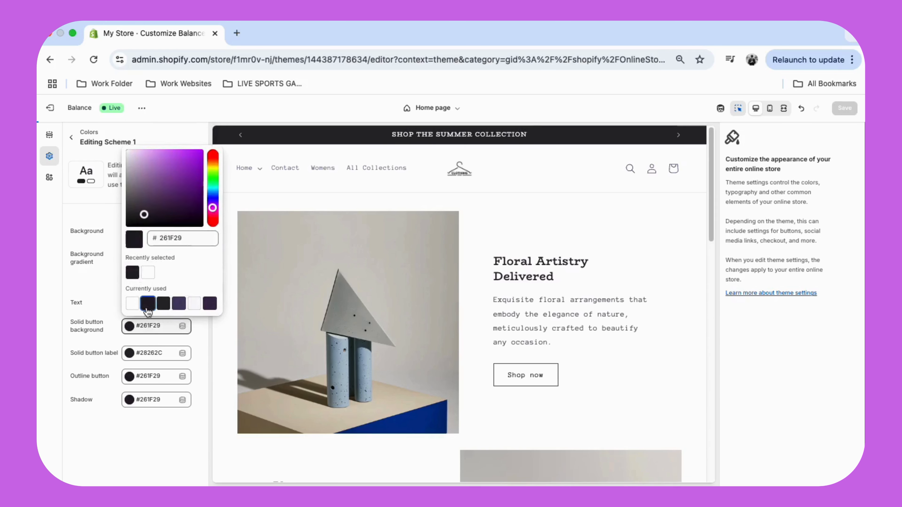
left_click(143, 353)
left_click(131, 332)
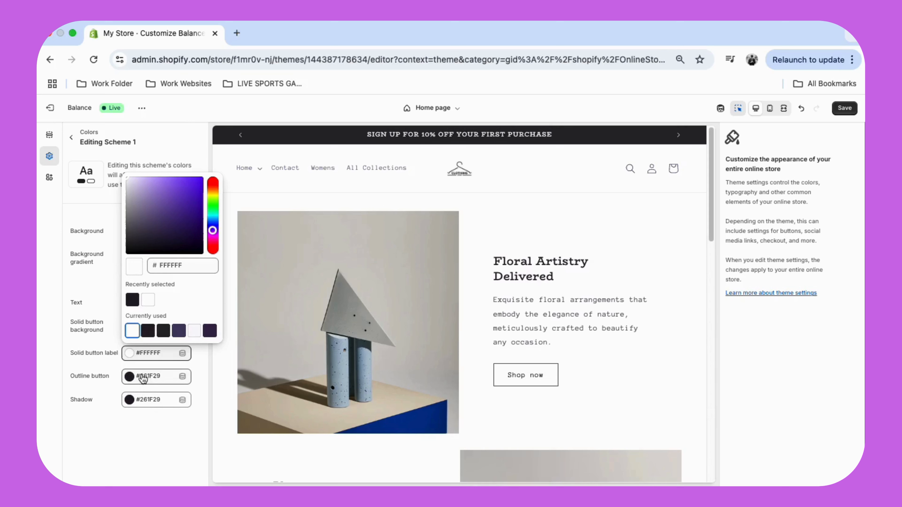
left_click(147, 436)
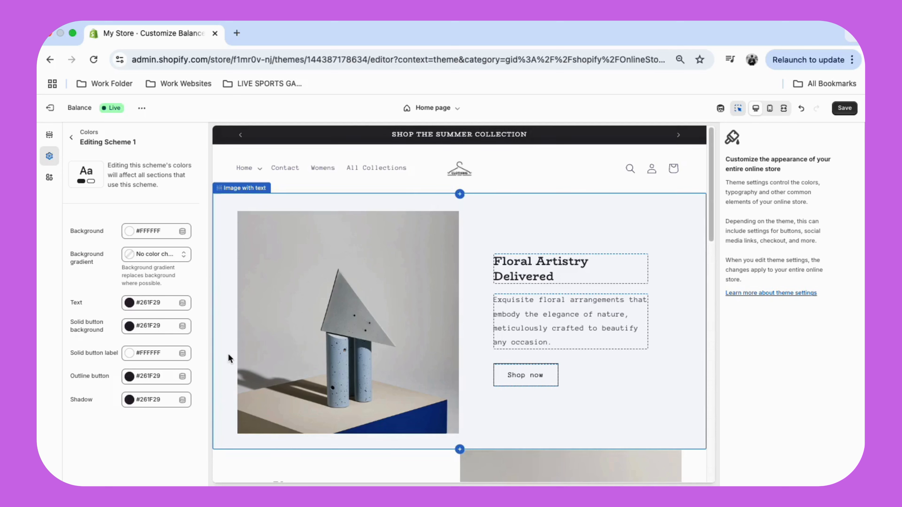
left_click(71, 137)
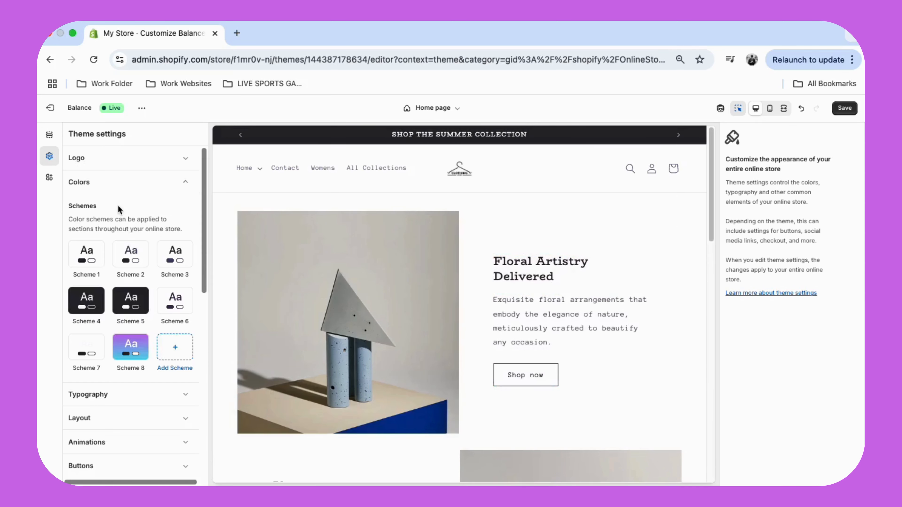
- In Scheme 2, choose #FFFFFF as the background color and #261F29 as the text color
left_click(128, 272)
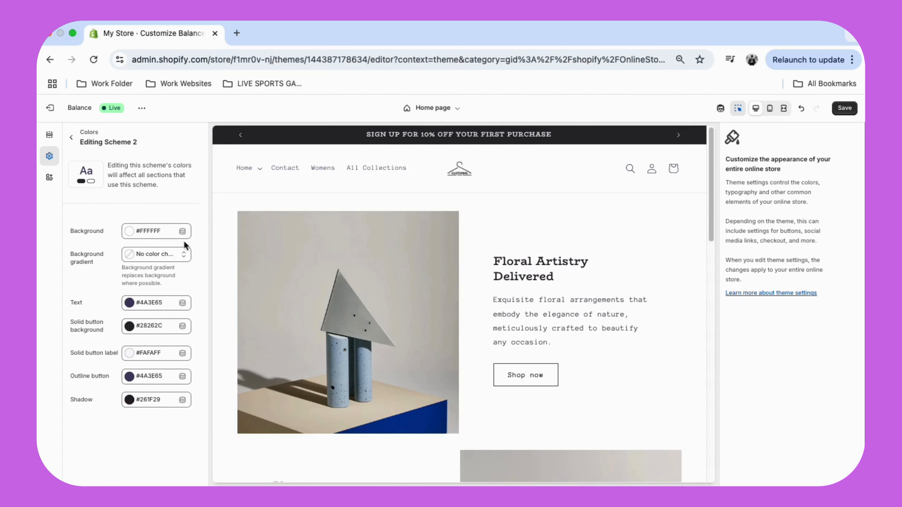
left_click(153, 235)
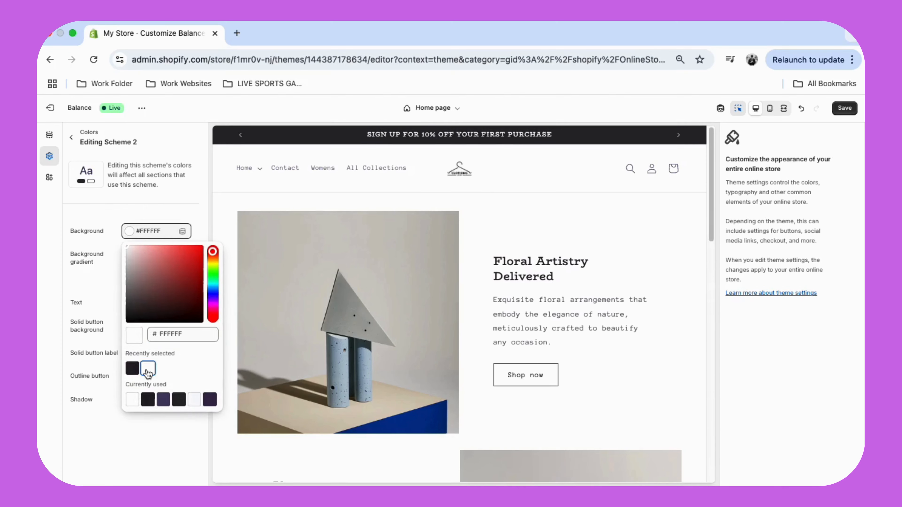
left_click(119, 292)
left_click(156, 303)
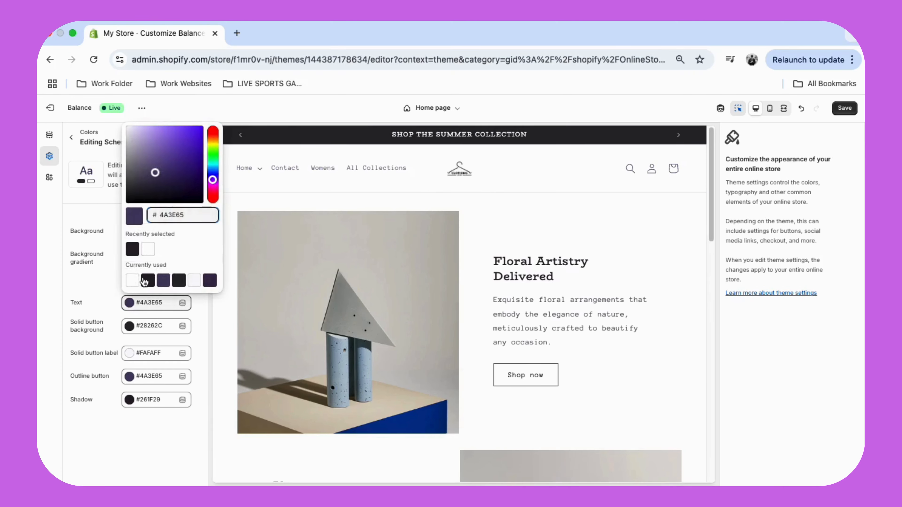
left_click(134, 281)
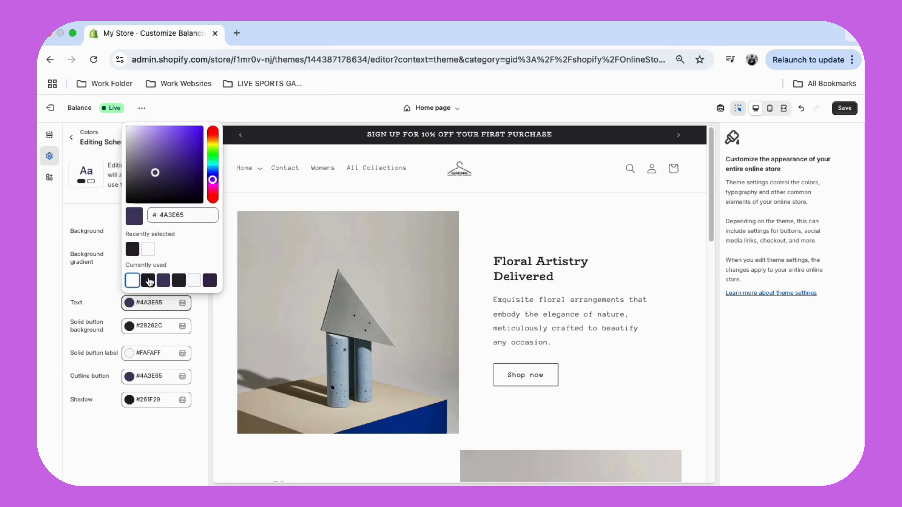
left_click(148, 282)
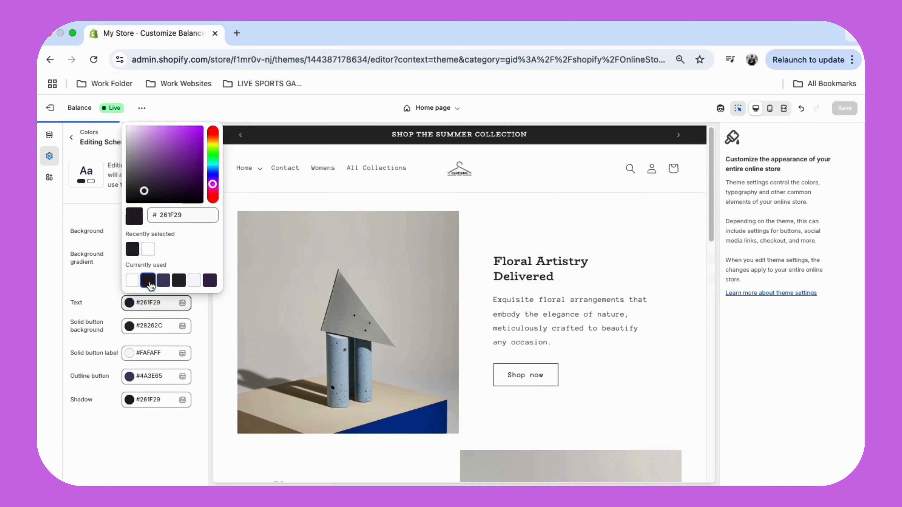
left_click(108, 293)
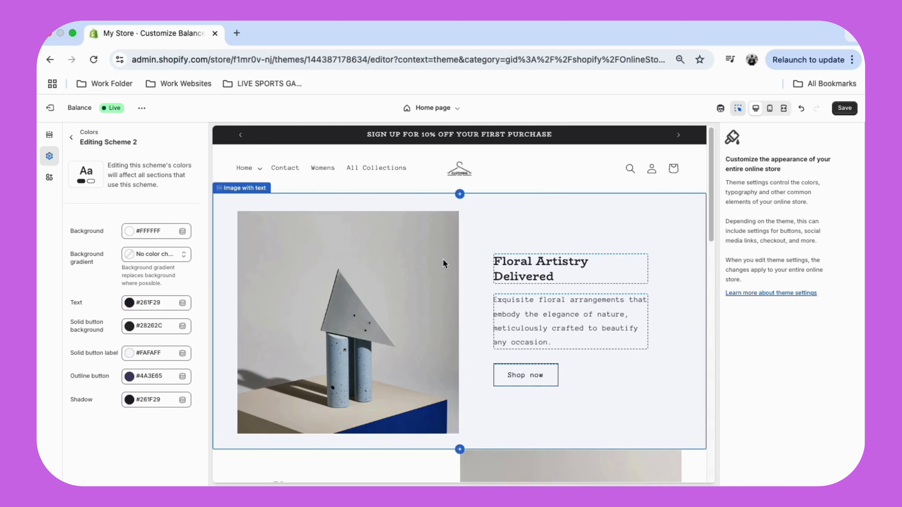
- Save the theme changes and view the online store from the Themes page to review its home page
left_click(837, 115)
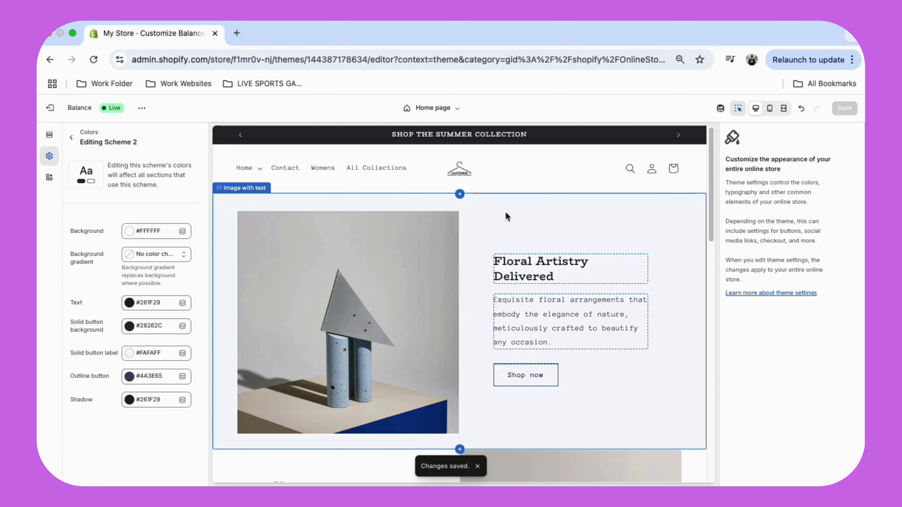
left_click(56, 117)
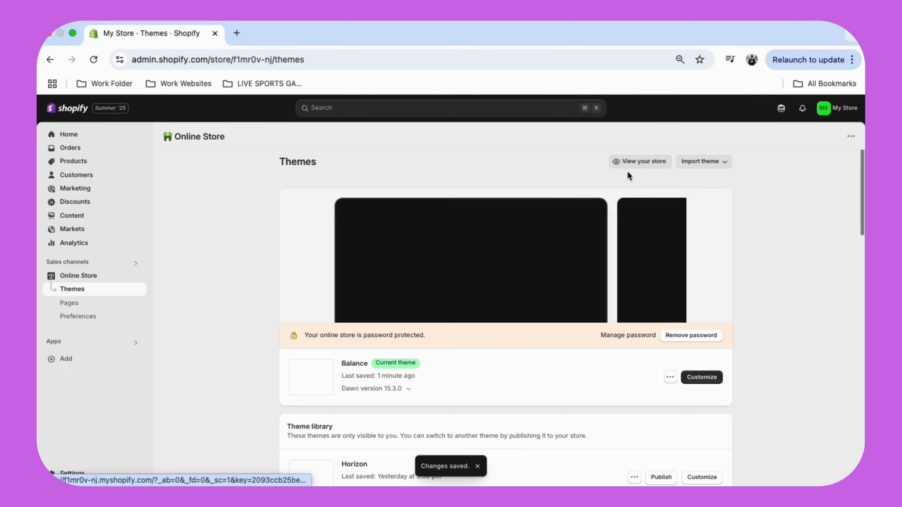
left_click(627, 170)
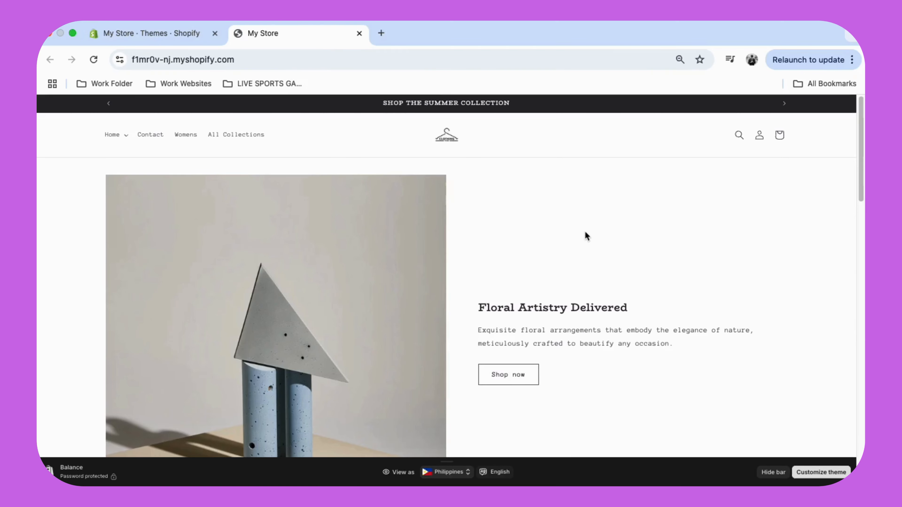
scroll(585, 232, "down", 3)
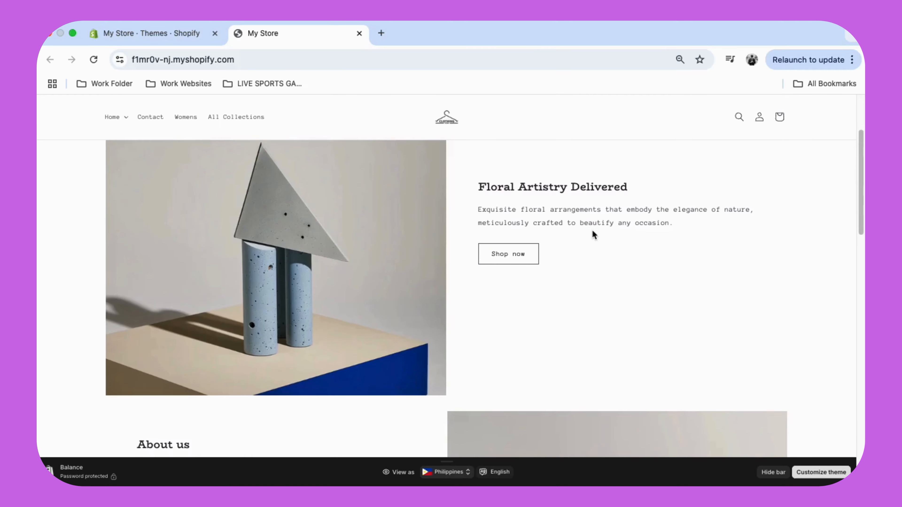
scroll(593, 231, "down", 10)
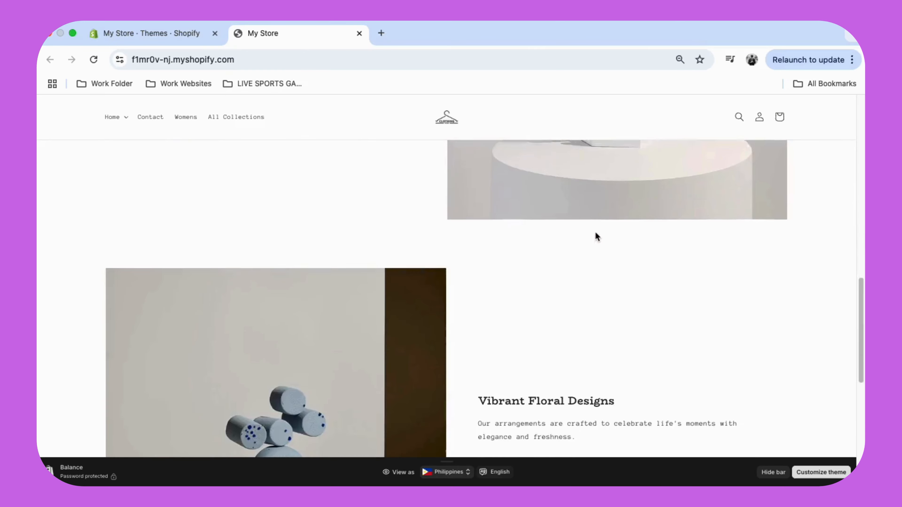
scroll(596, 233, "up", 12)
scroll(595, 231, "down", 1)
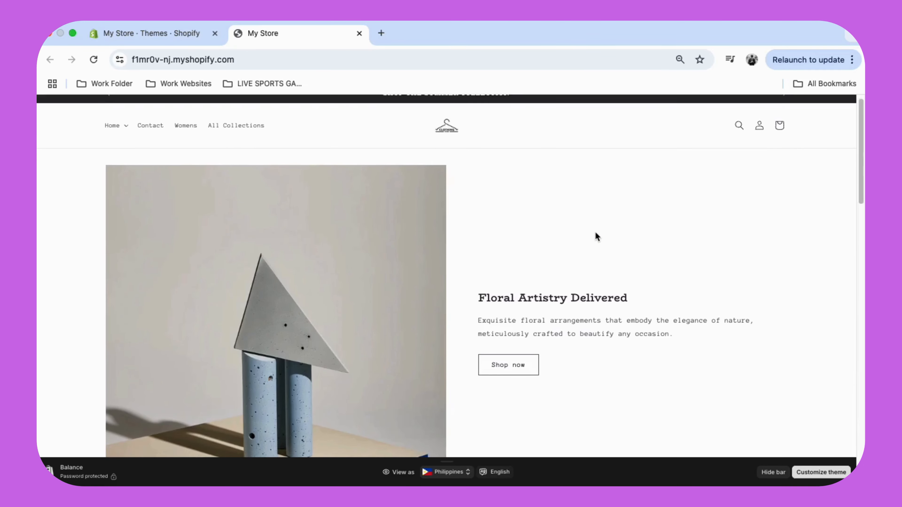